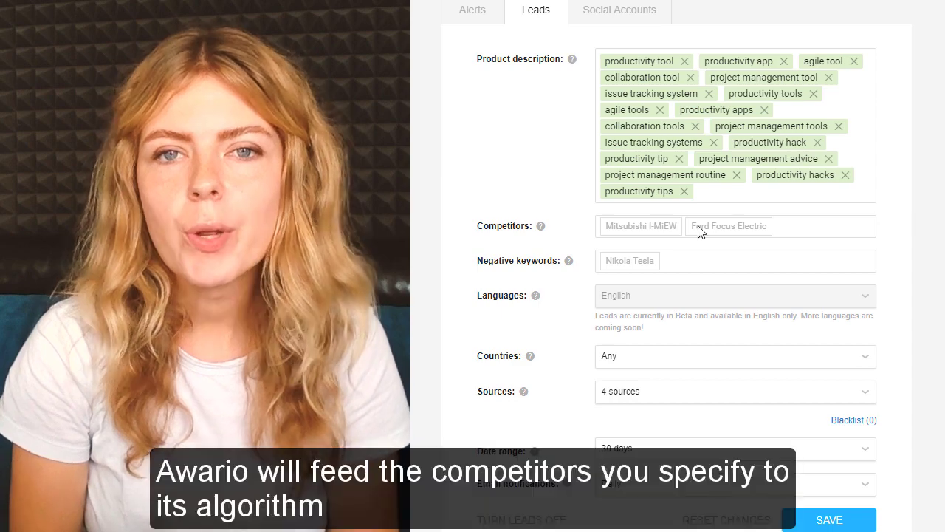
Step: Add Jira, Trello, Asana and Basecamp as competitors in the Leads settings
left_click(699, 226)
type("Jira")
key("Return")
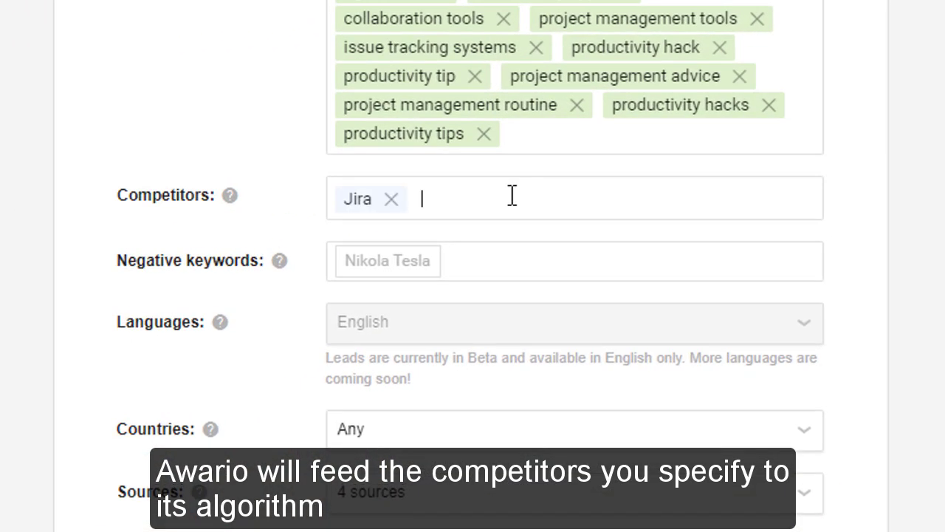
type("Trello ")
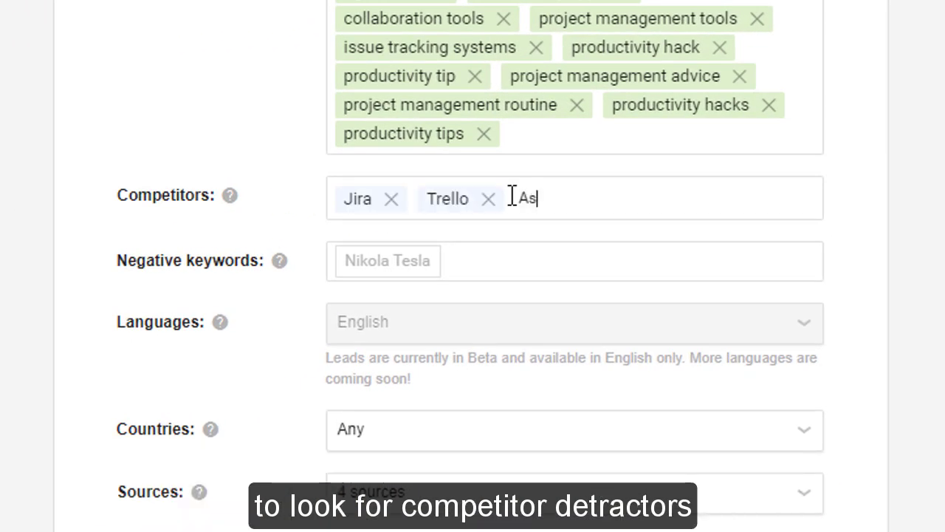
type("Asana")
key("Return")
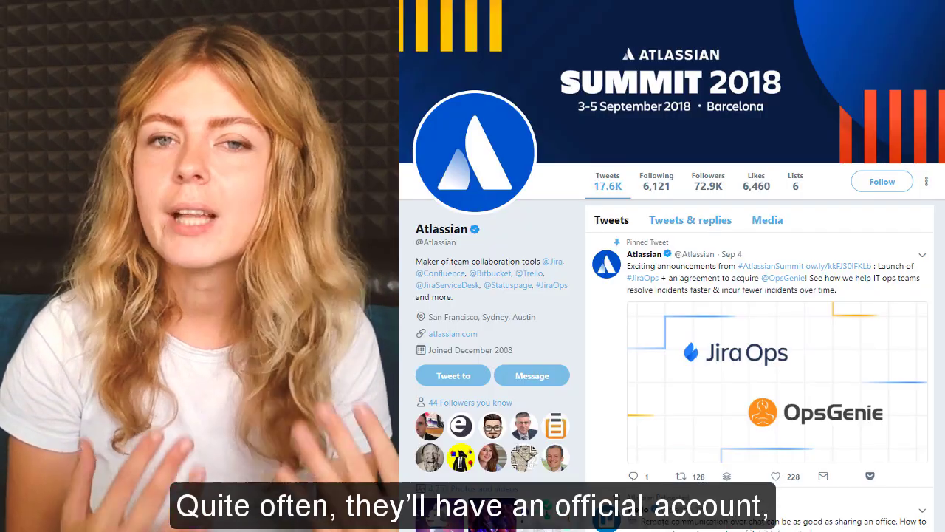
Step: Look through the Twitter profiles of Atlassian and its support account Ask Atlassian
scroll(942, 258, "down", 2)
scroll(942, 258, "up", 2)
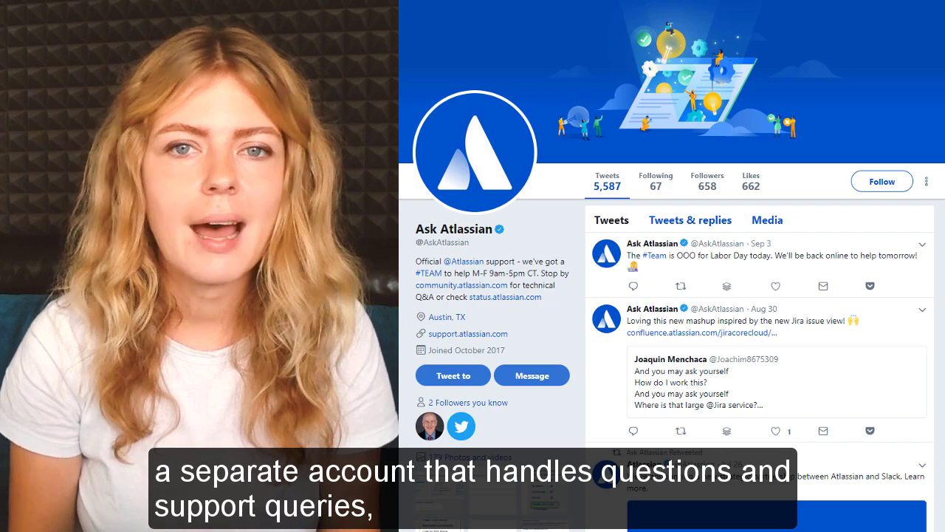
scroll(931, 240, "down", 3)
scroll(931, 242, "down", 2)
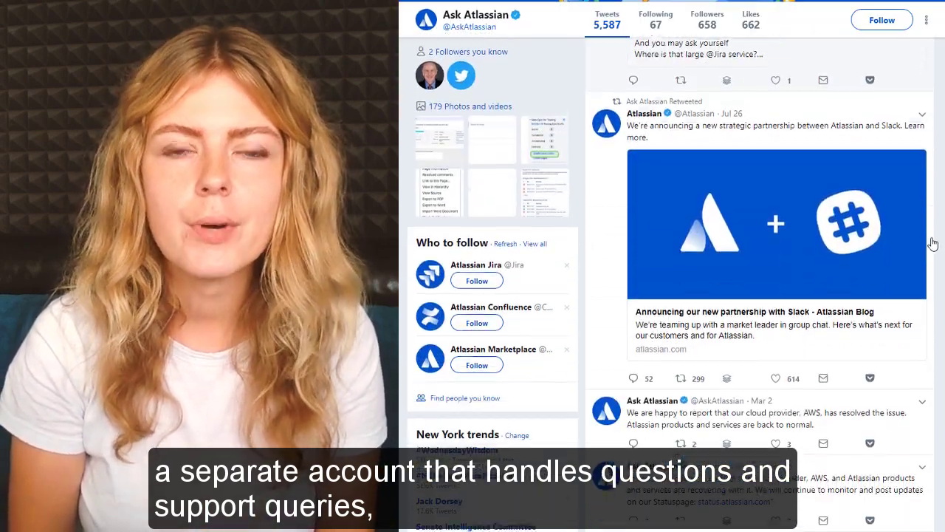
scroll(931, 242, "up", 5)
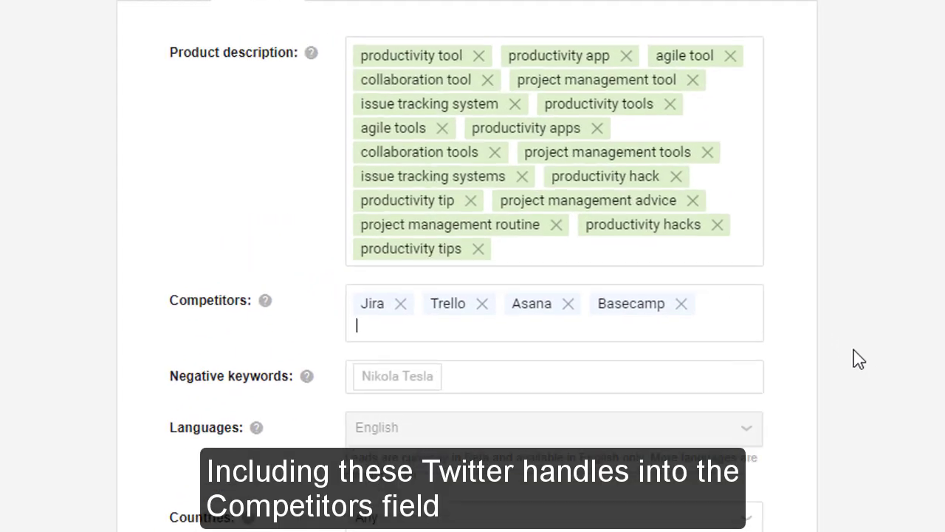
type("@AskAtlassi")
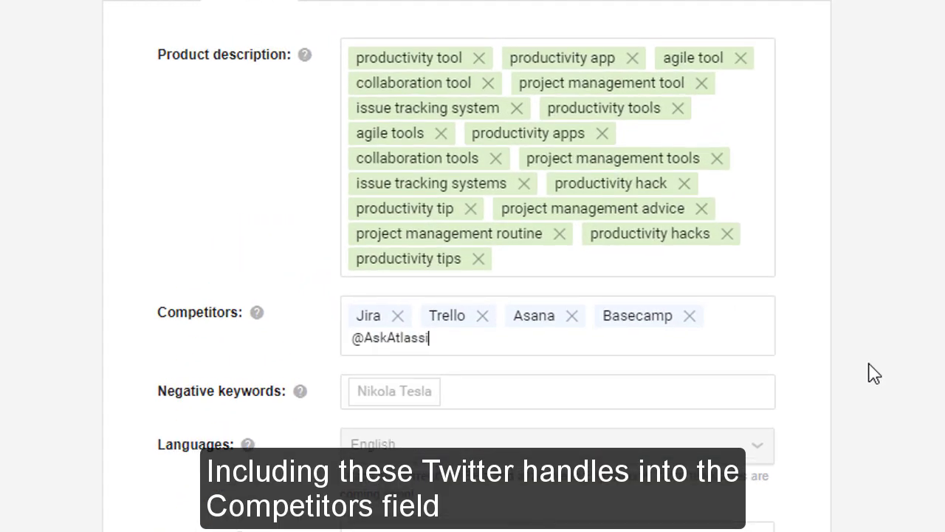
type("an")
key("Return")
type("@tre")
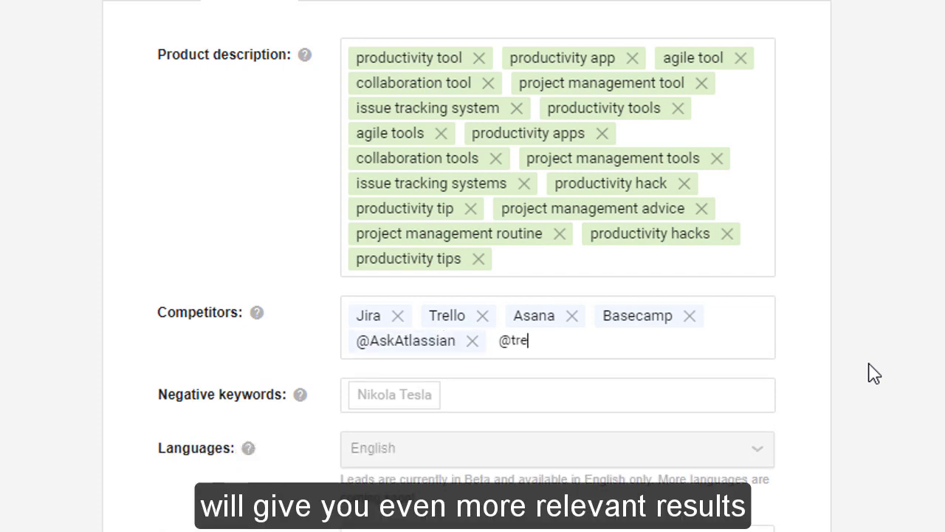
type("llosupport")
key("Return")
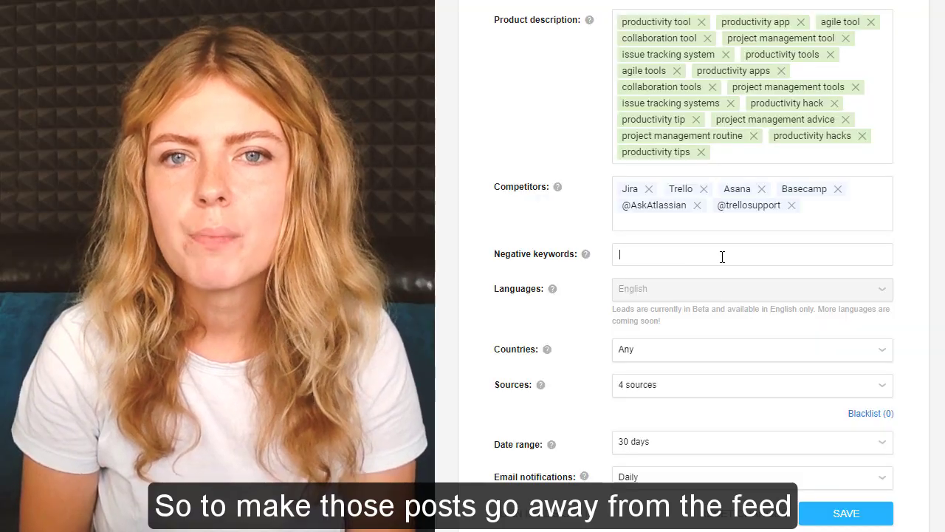
Step: Add the negative keywords student, students, study, academic, school, uni, university and college
type("student")
key("Return")
type("students")
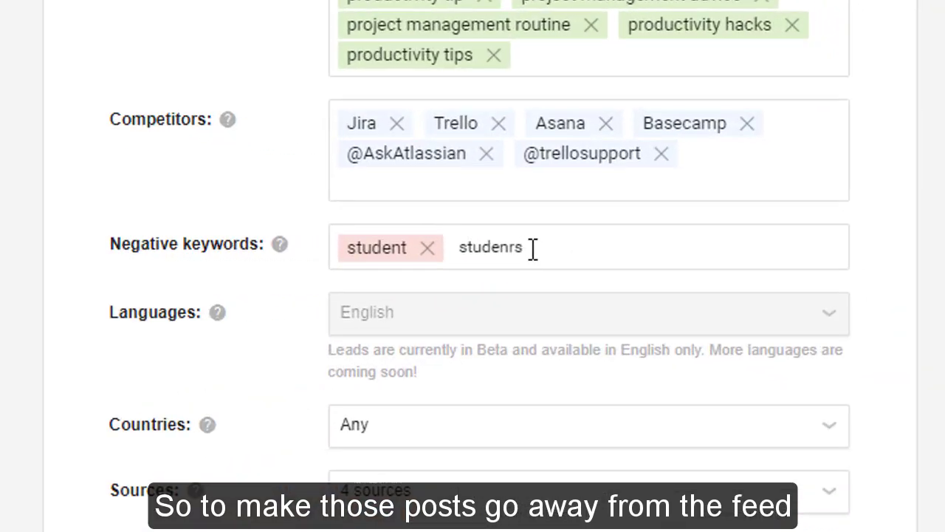
key("Return")
type("study")
key("Return")
type("acade")
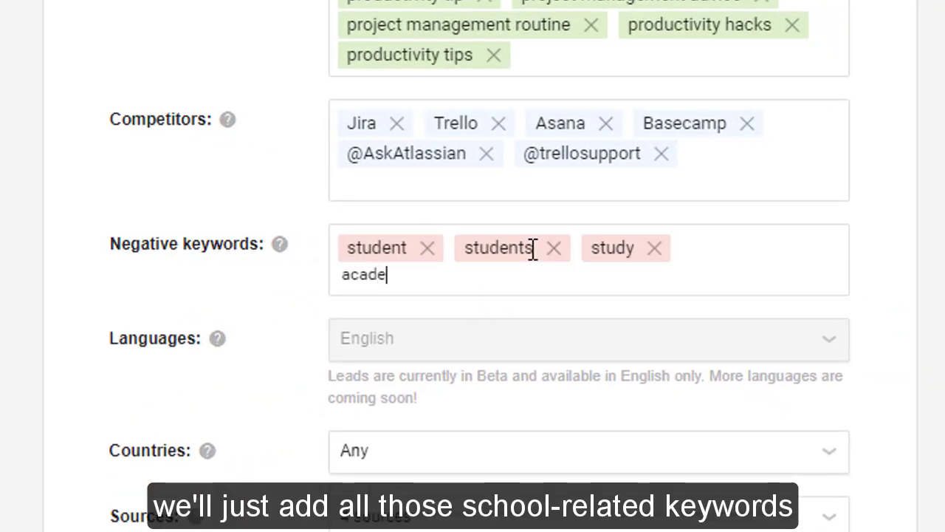
type("mic")
key("Return")
type("school")
key("Return")
type("uni")
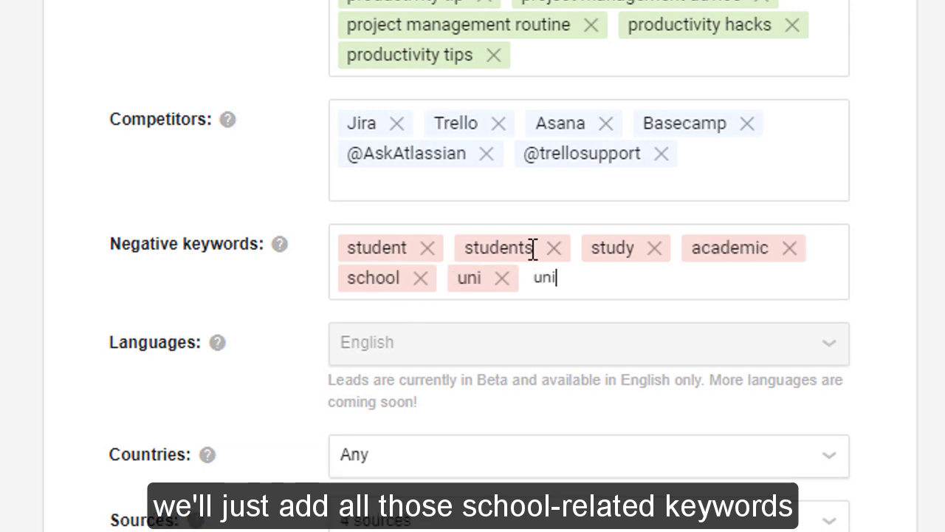
type("versity")
key("Return")
type("college")
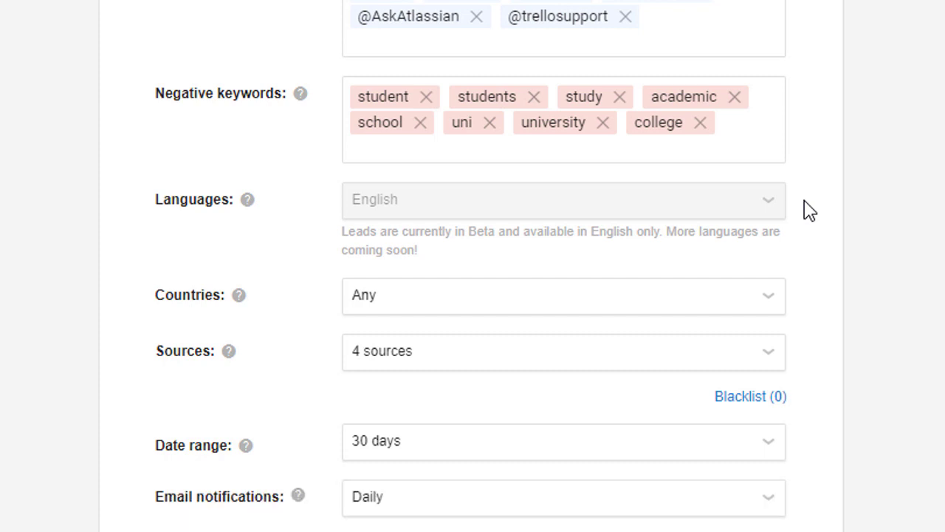
Step: Limit the lead countries to United States, United Kingdom and Unknown
scroll(810, 212, "down", 1)
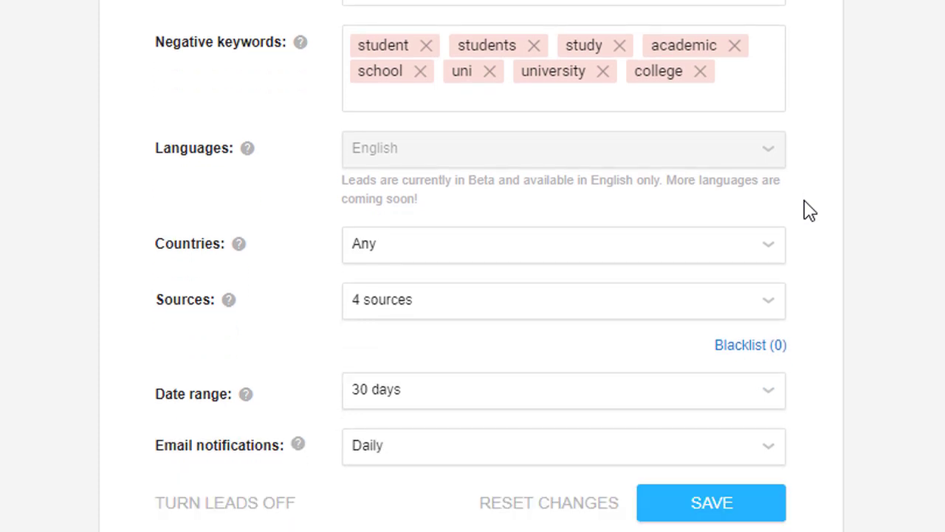
left_click(774, 255)
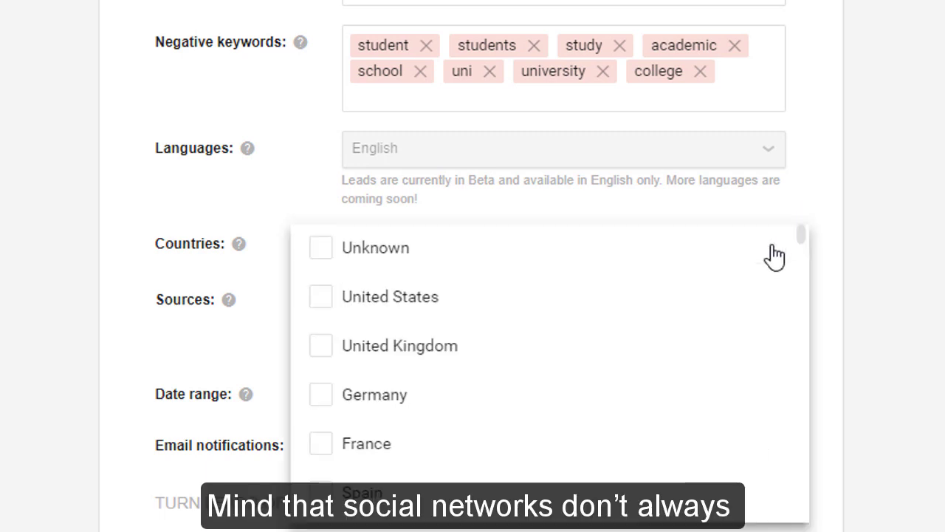
left_click(386, 307)
left_click(364, 354)
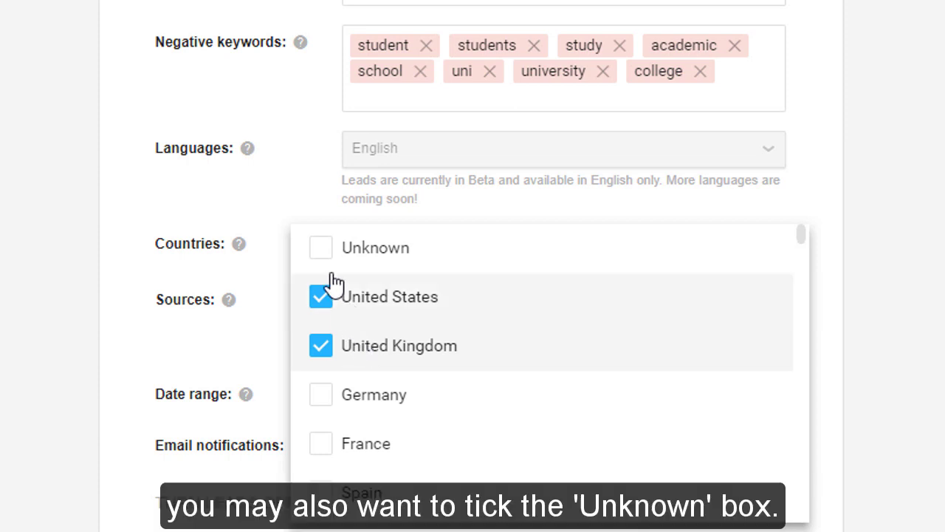
left_click(322, 251)
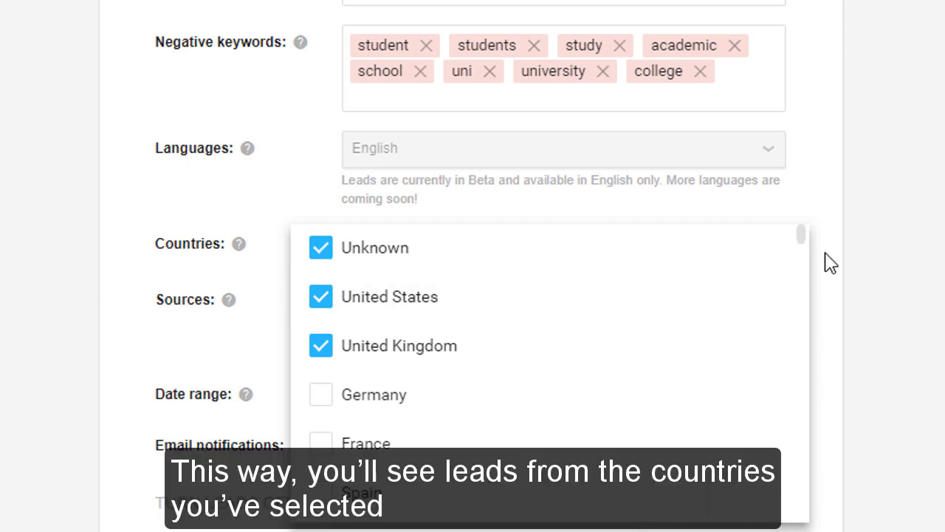
left_click(830, 264)
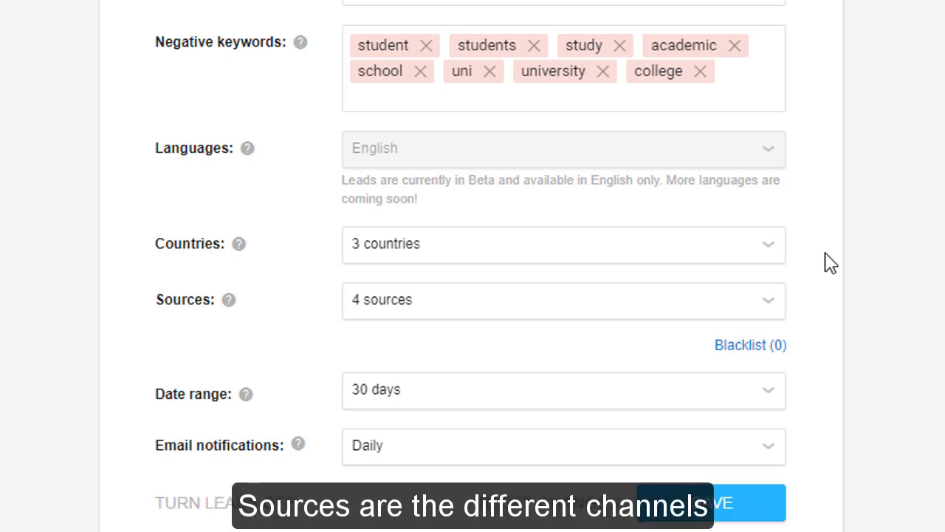
Step: Include YouTube in the lead sources and exclude Google+ and Twitter
left_click(778, 311)
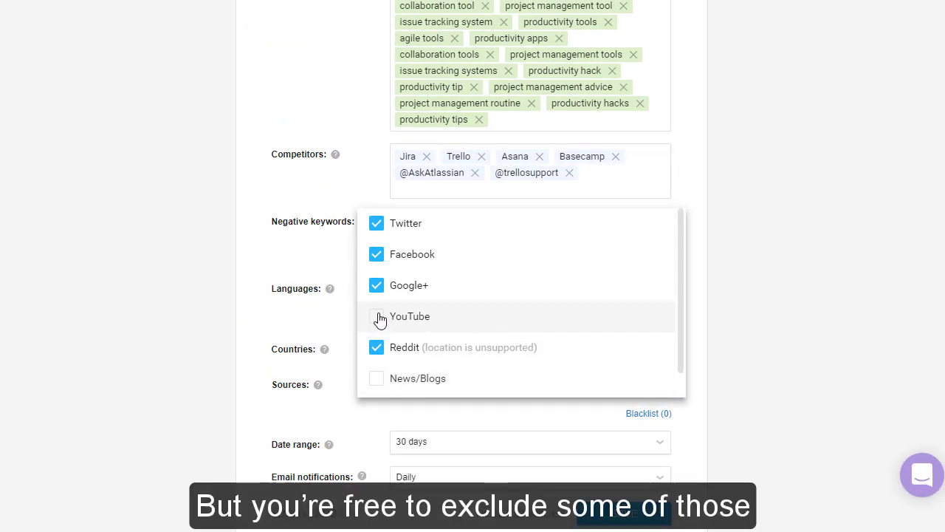
left_click(378, 318)
left_click(378, 294)
left_click(379, 226)
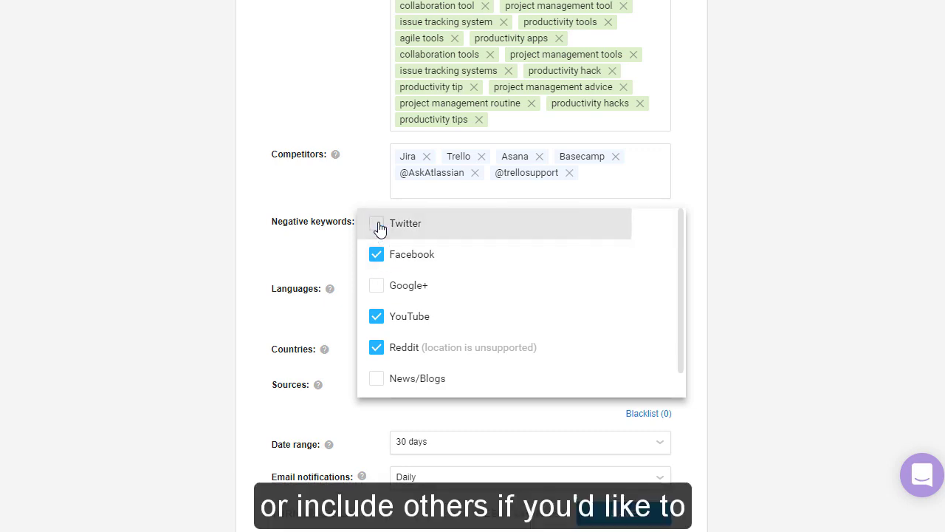
left_click(702, 333)
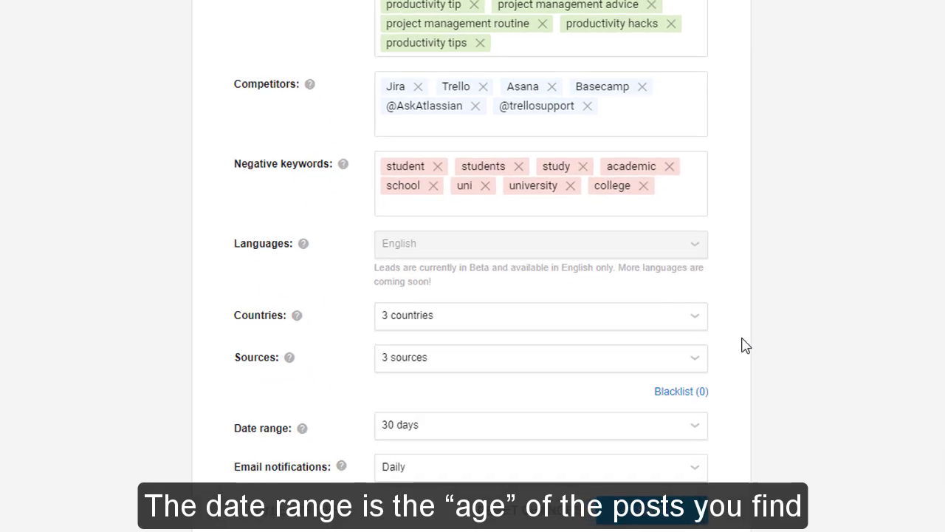
Step: Choose a 30 days date range and Weekly email notifications, and save the lead settings
left_click(751, 404)
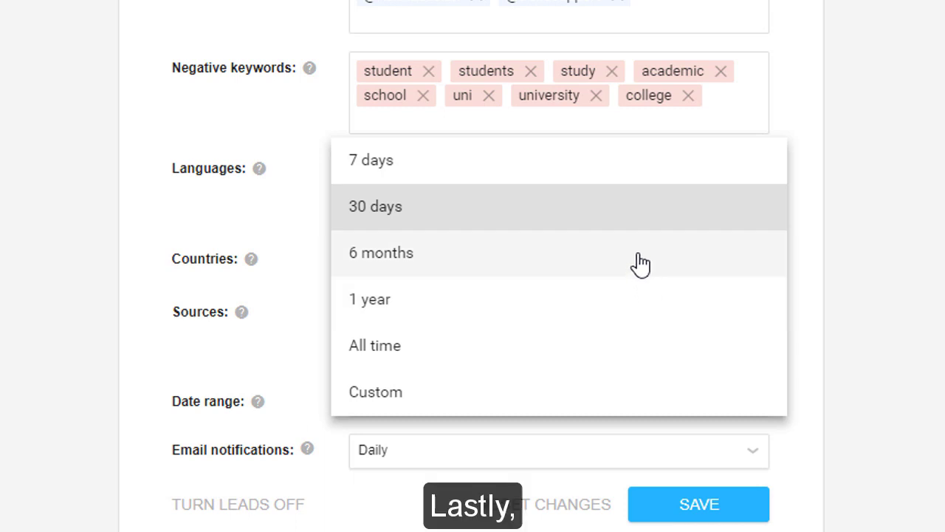
left_click(627, 221)
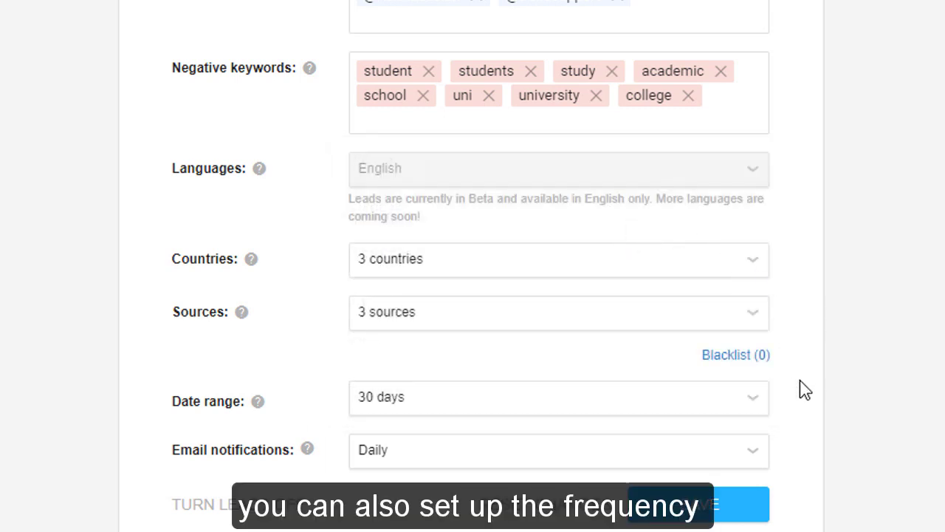
left_click(763, 456)
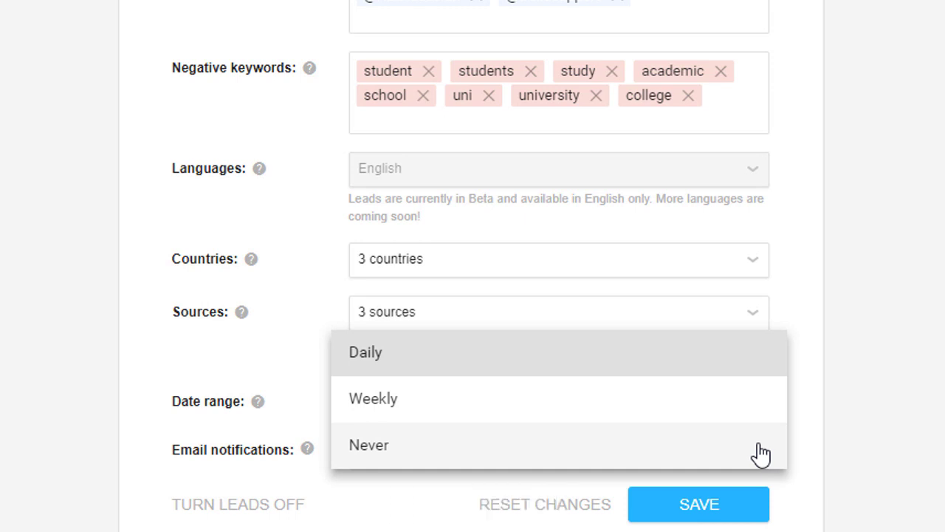
left_click(739, 419)
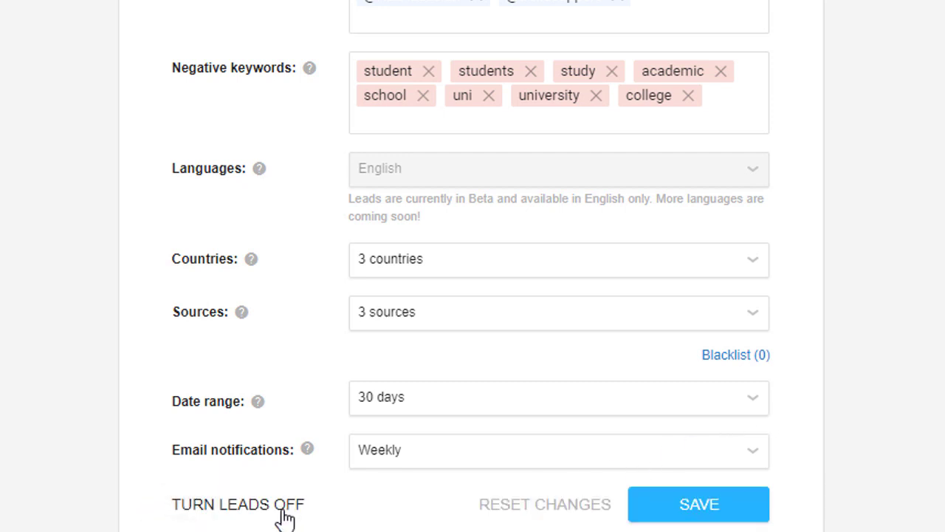
left_click(704, 513)
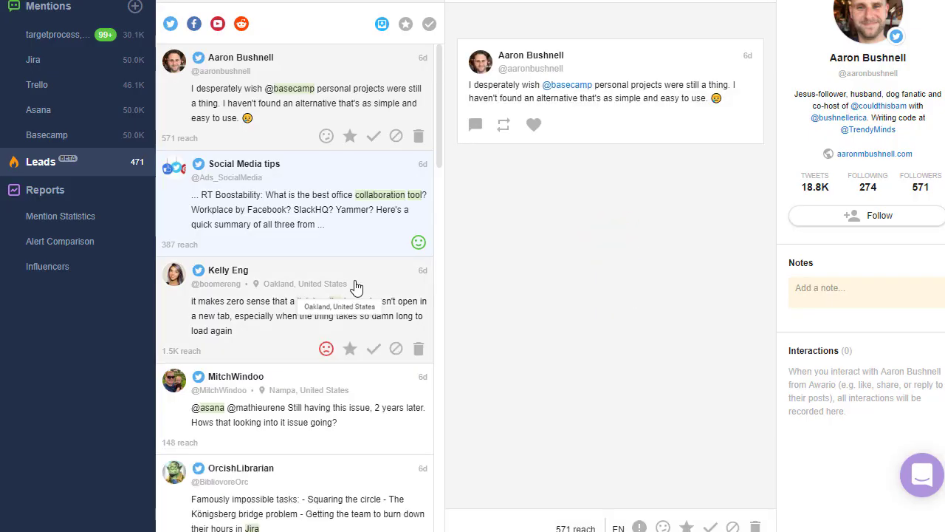
Step: Browse the posts in the Leads feed and look at the available filter options without applying any
scroll(355, 287, "down", 3)
scroll(355, 288, "down", 6)
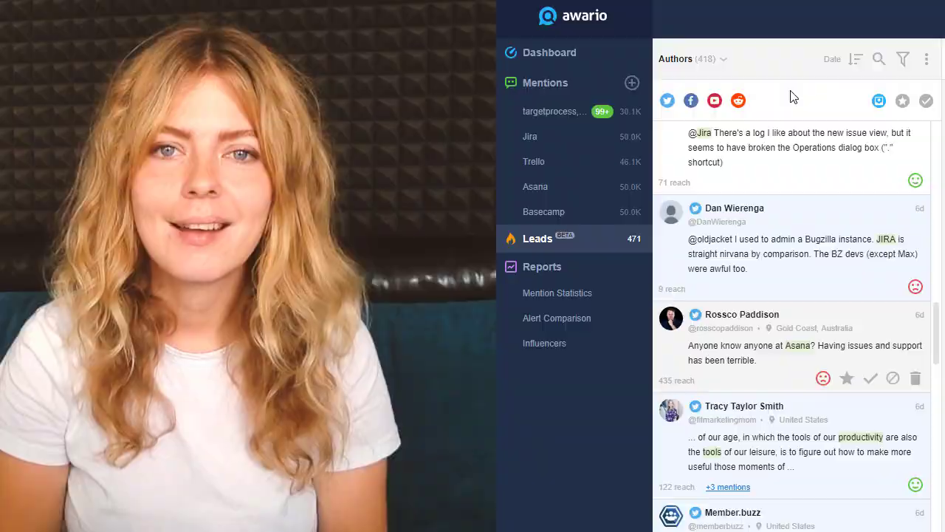
left_click(900, 67)
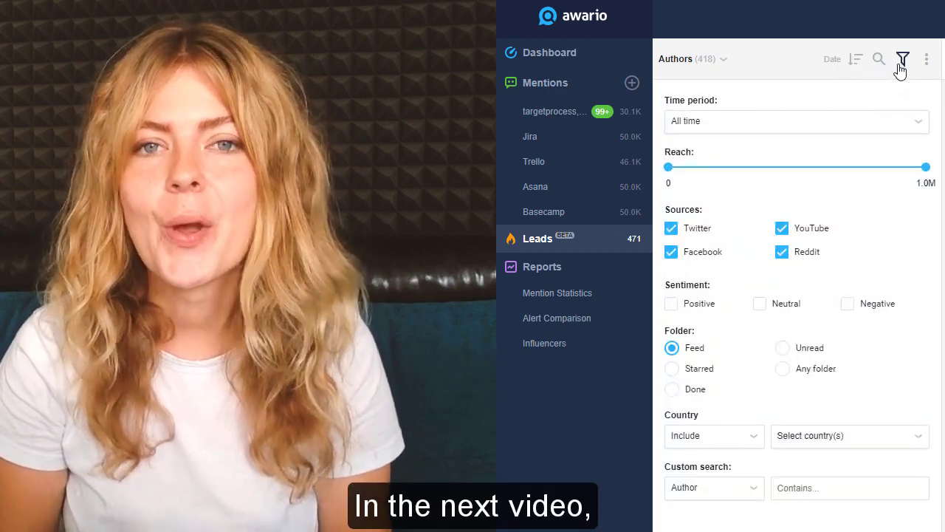
left_click(904, 65)
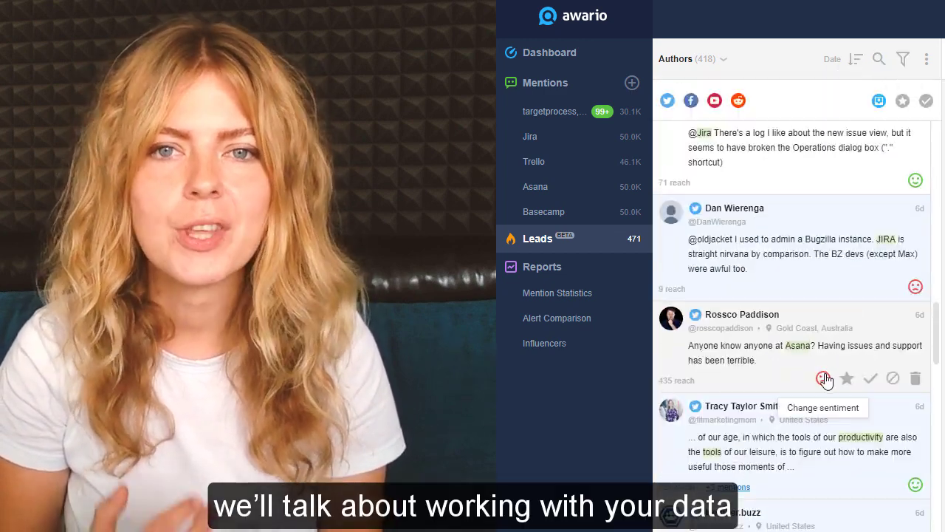